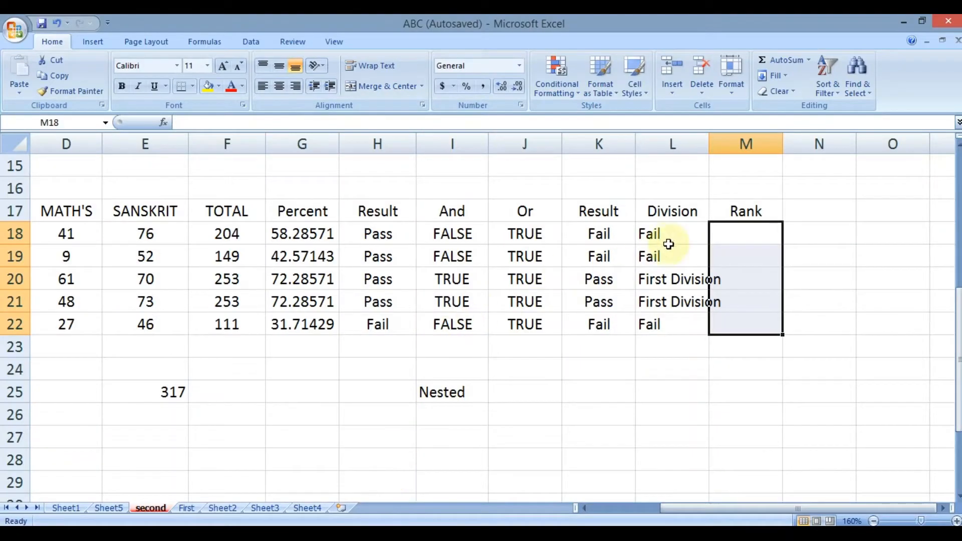
Widen the Division column to fit its contents
click(667, 243)
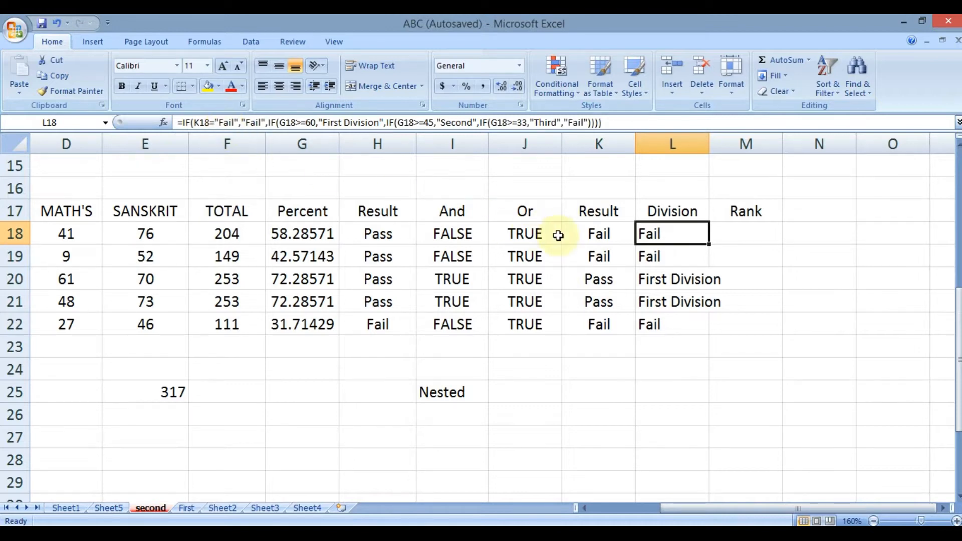
click(727, 239)
click(746, 216)
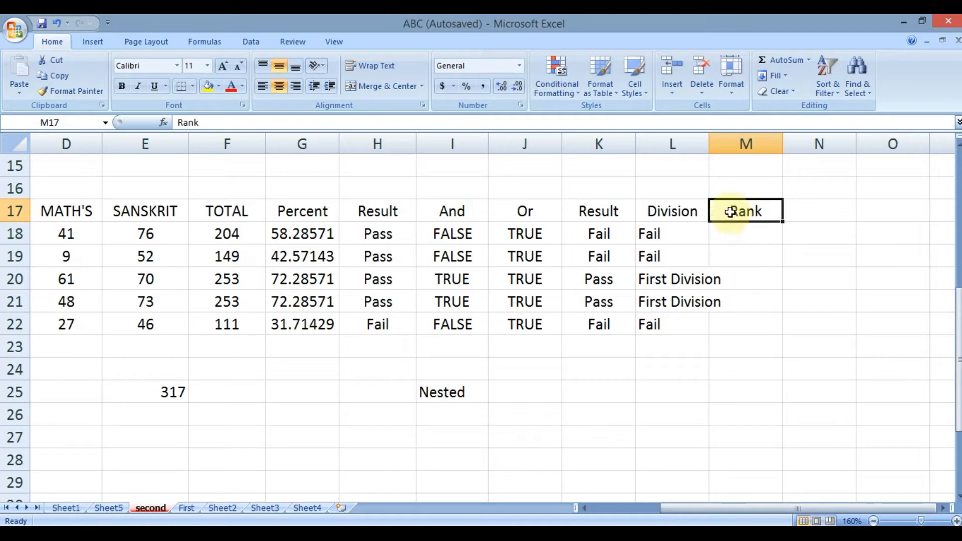
double_click(708, 142)
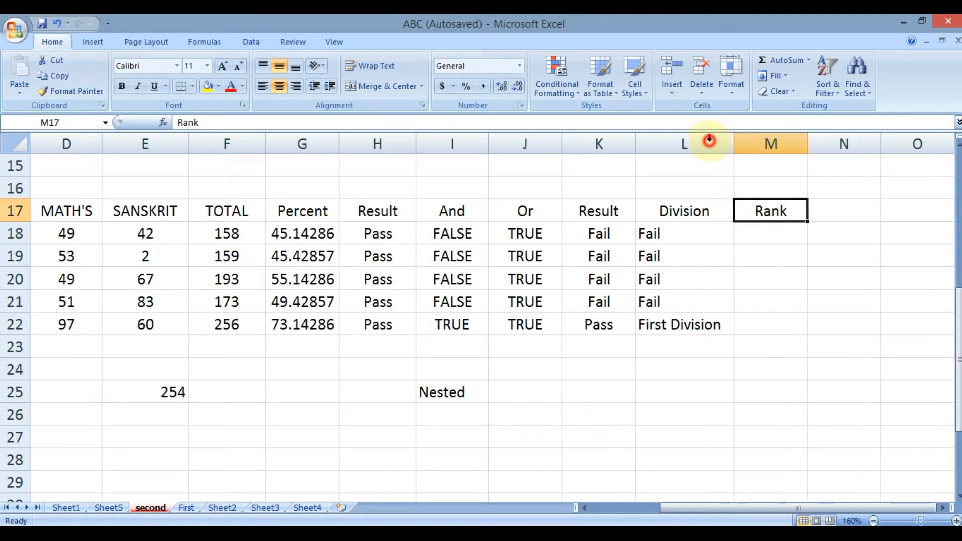
Start a RANK formula in cell M18 with the percentage in G18 as the number to rank
click(755, 238)
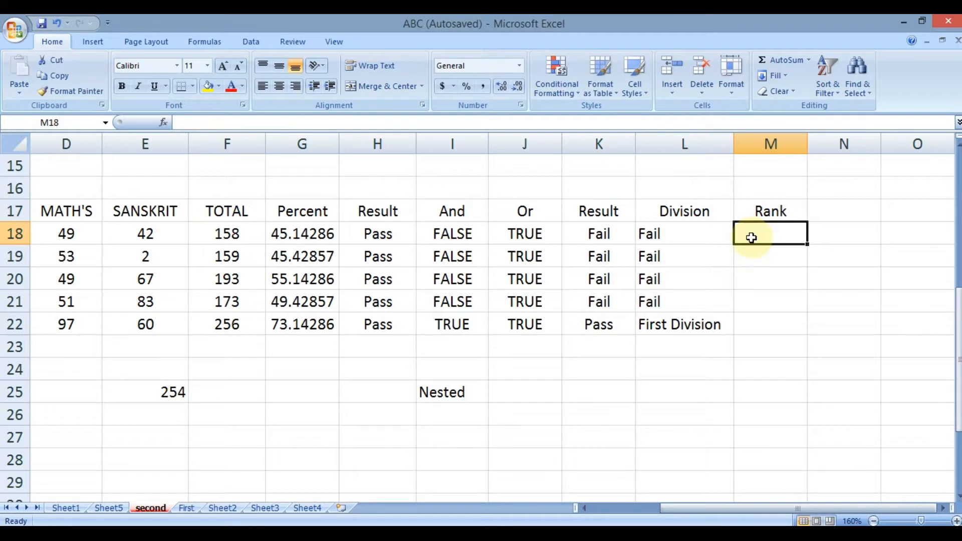
drag(752, 237, 751, 326)
click(751, 236)
text(=)
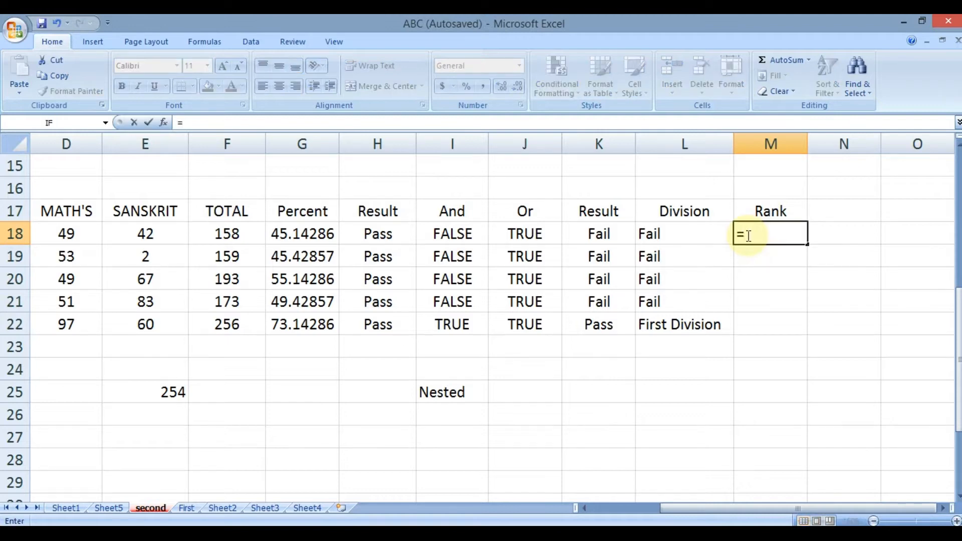
text(rank)
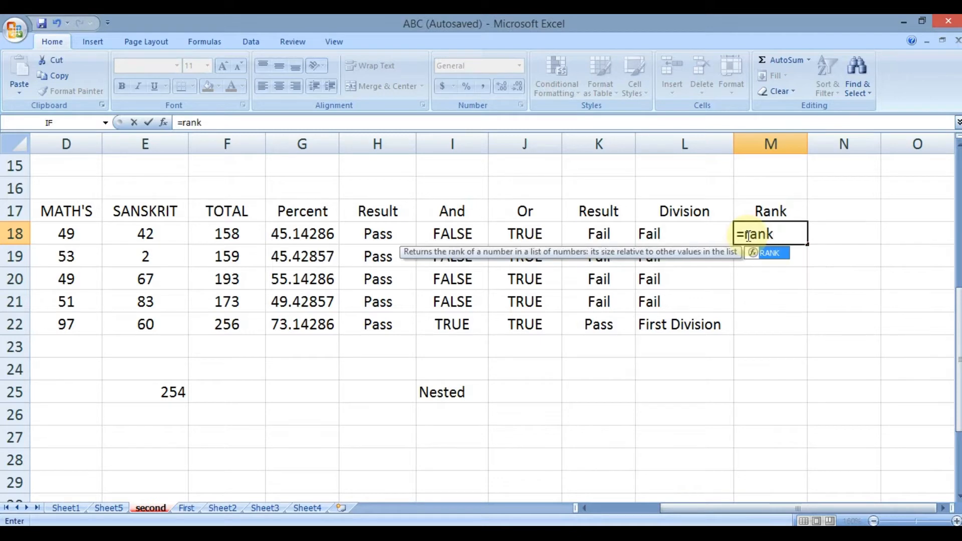
key(Tab)
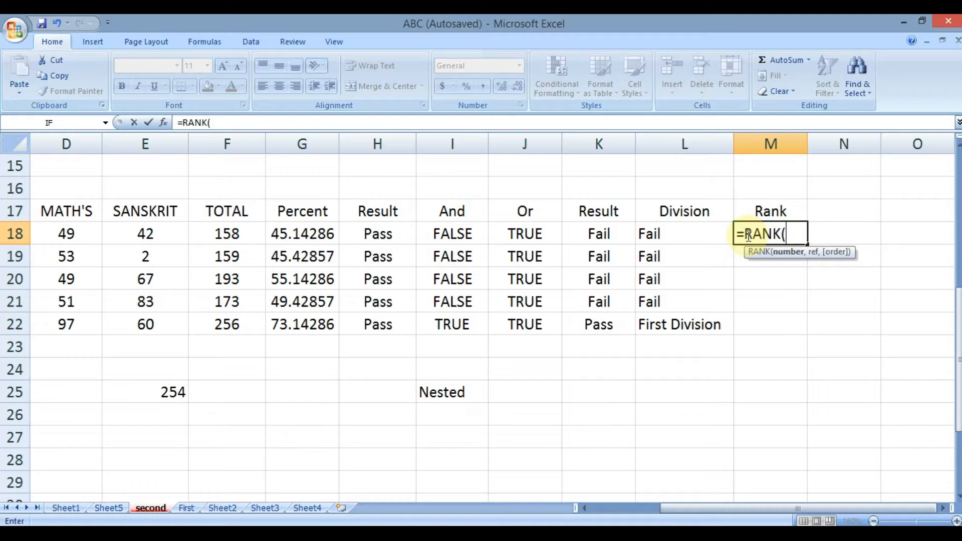
key(Left)
key(Left)
key(Left)
key(Left)
key(Left)
key(Left)
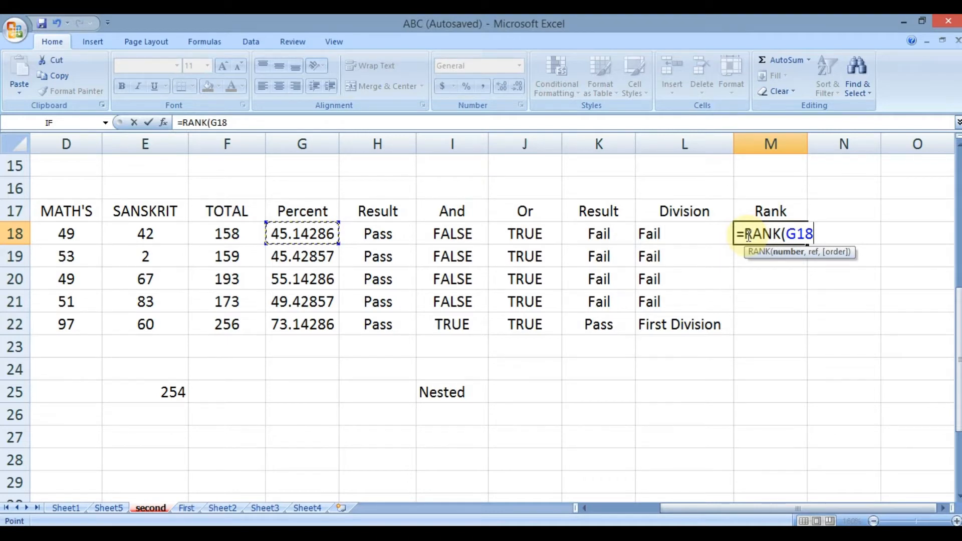
text(,)
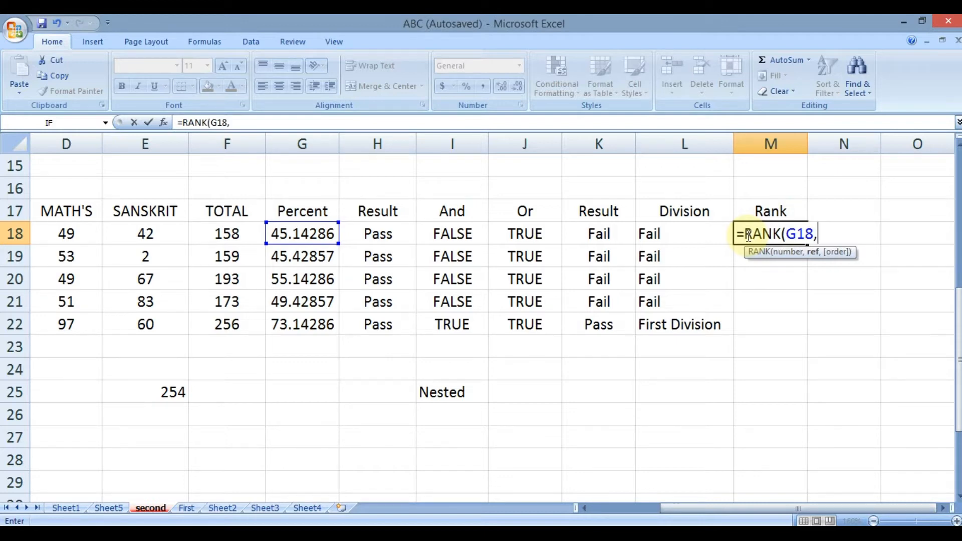
Complete the M18 RANK formula with G18:G22 as the reference range
key(Left)
key(Left)
key(Left)
key(Left)
key(Left)
key(Left)
key(shift+Down)
key(shift+Down)
key(shift+Down)
key(shift+Down)
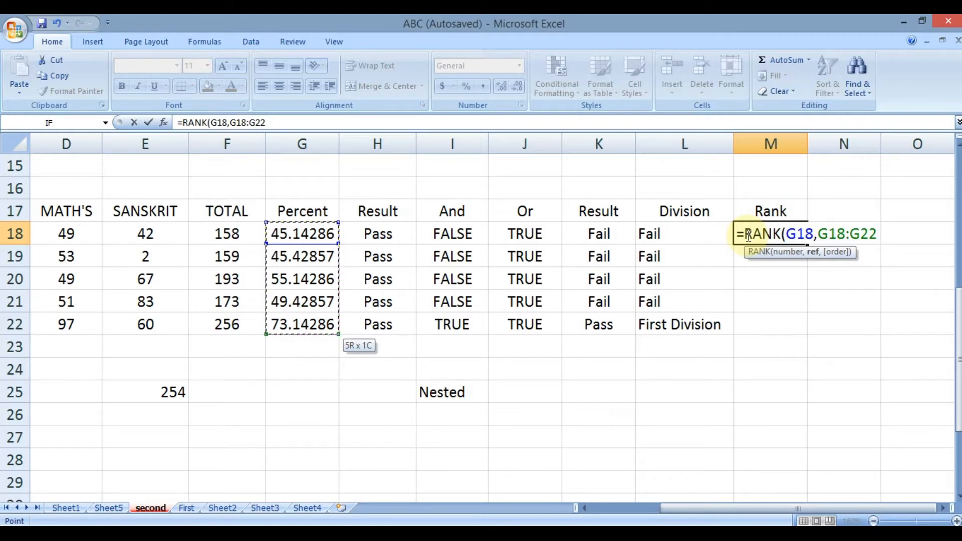
text())
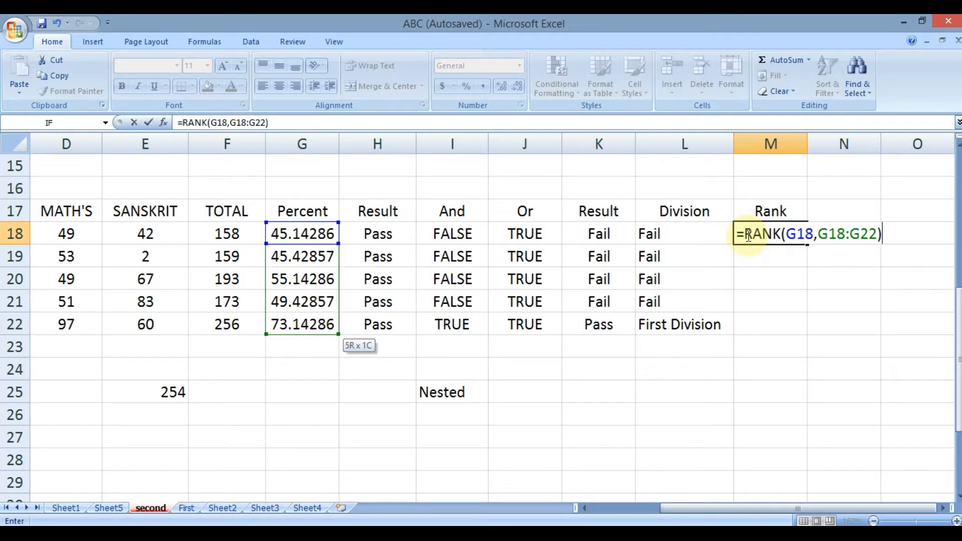
key(Return)
Fill the RANK formula from M18 down through M22 and check the copied formula in M19
click(747, 236)
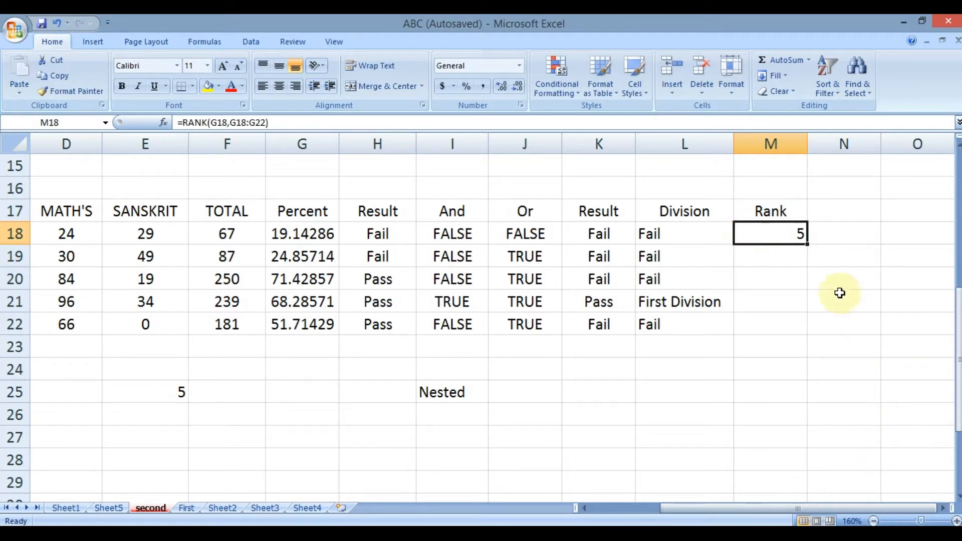
double_click(808, 244)
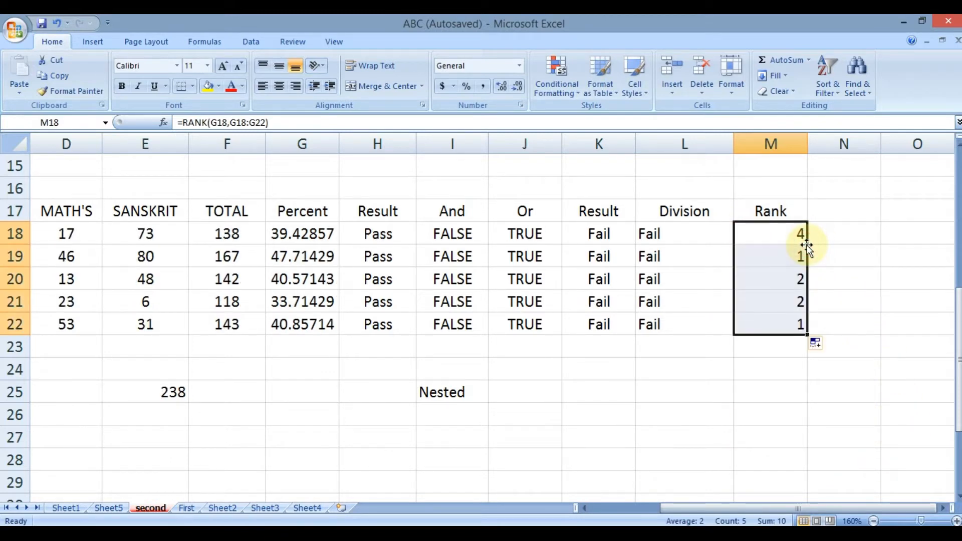
click(786, 265)
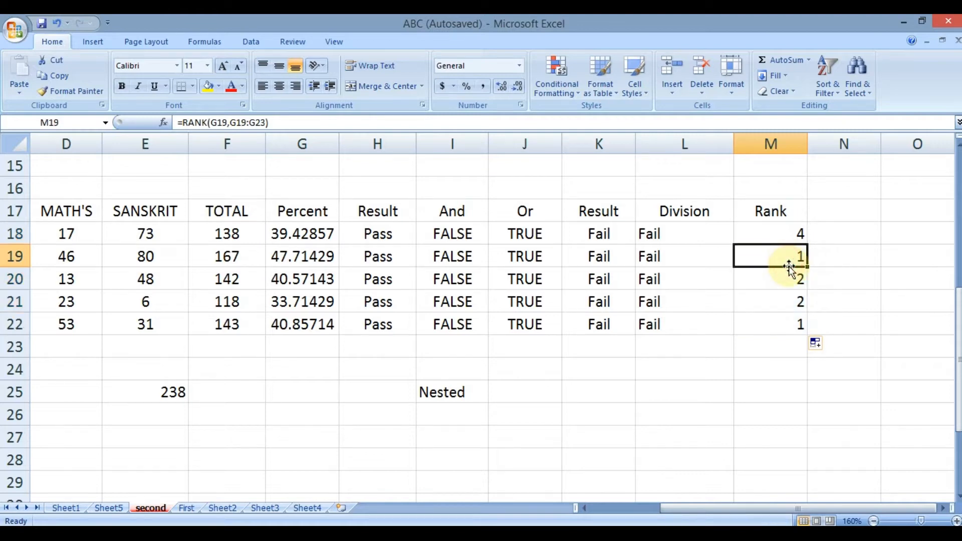
click(767, 234)
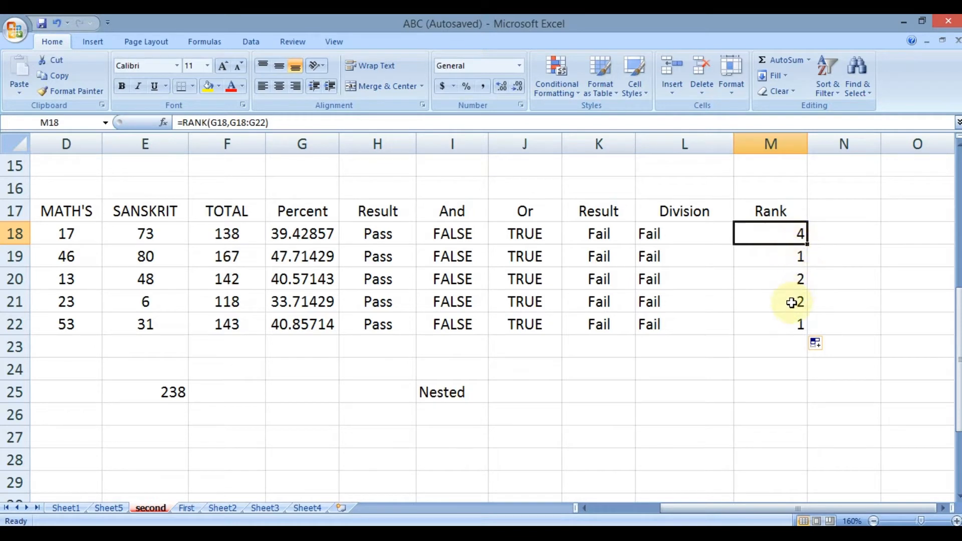
Examine which Percent cells the RANK formulas in M18, M19 and M20 refer to
double_click(789, 235)
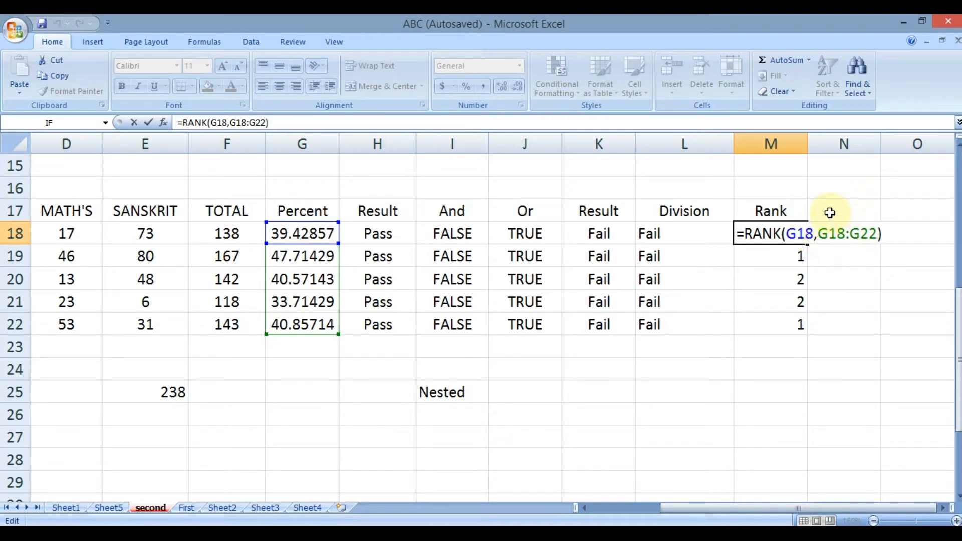
key(Return)
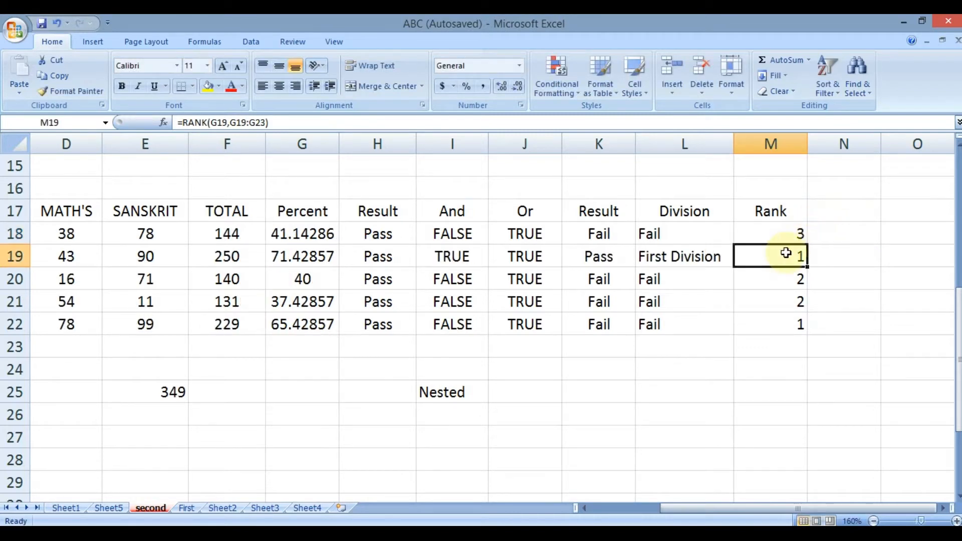
double_click(788, 254)
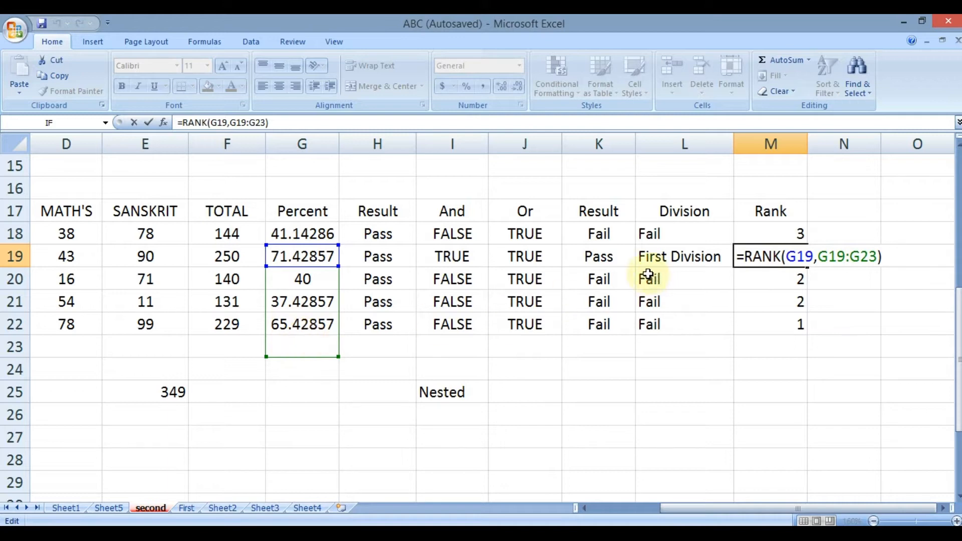
key(Return)
double_click(775, 285)
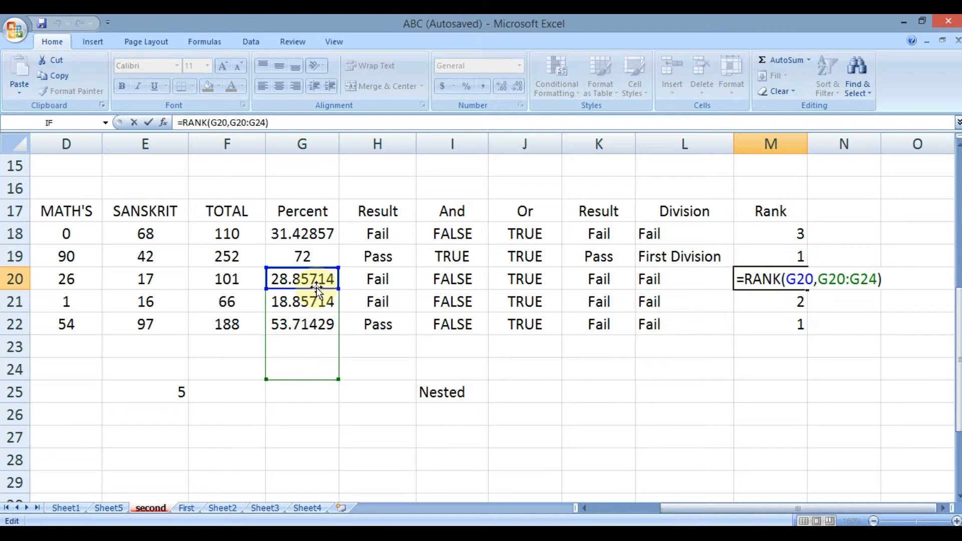
key(Return)
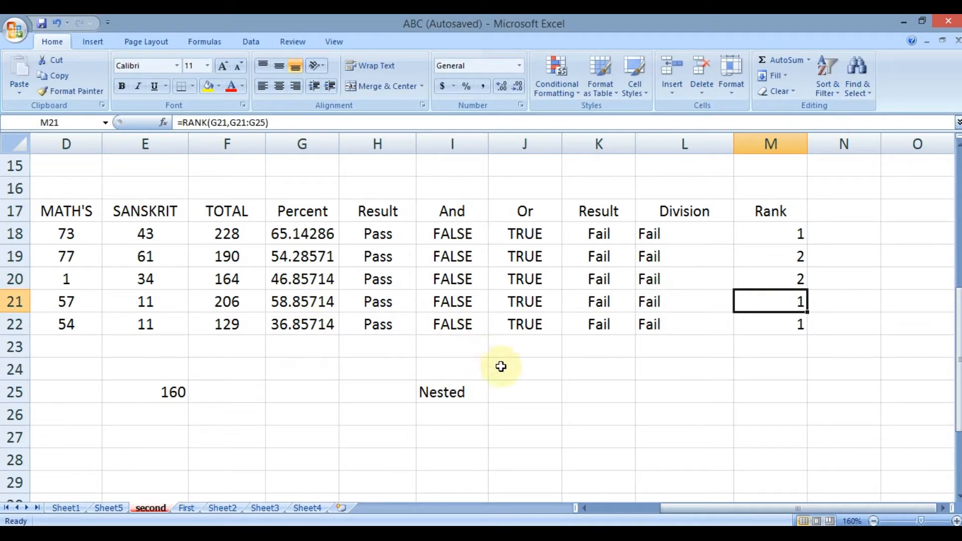
Enter a $ sign in cell K25 and clear it again
click(584, 391)
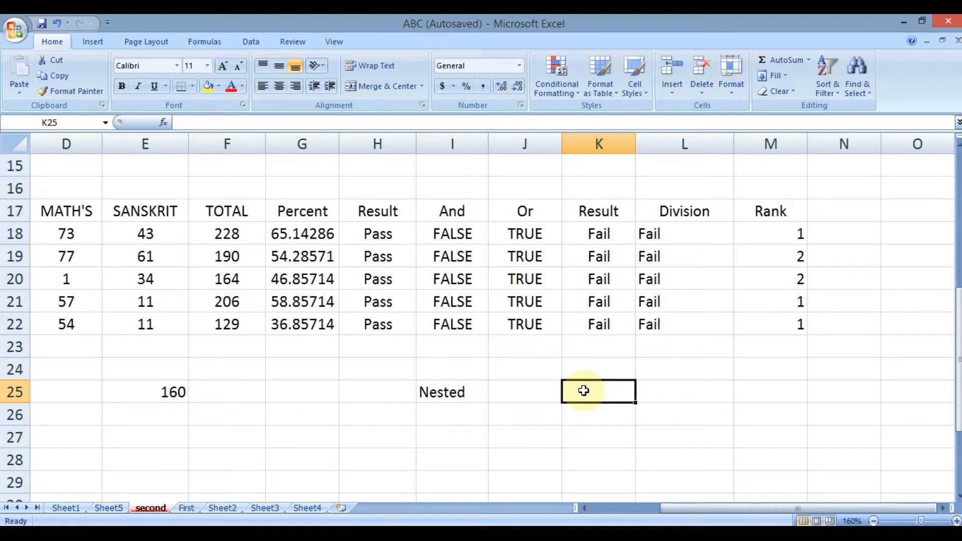
text($)
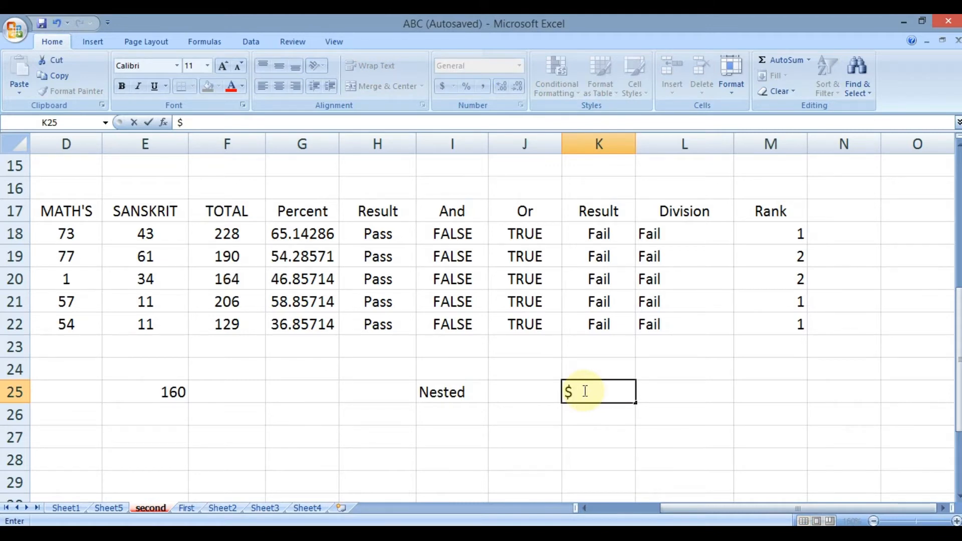
key(Return)
click(584, 391)
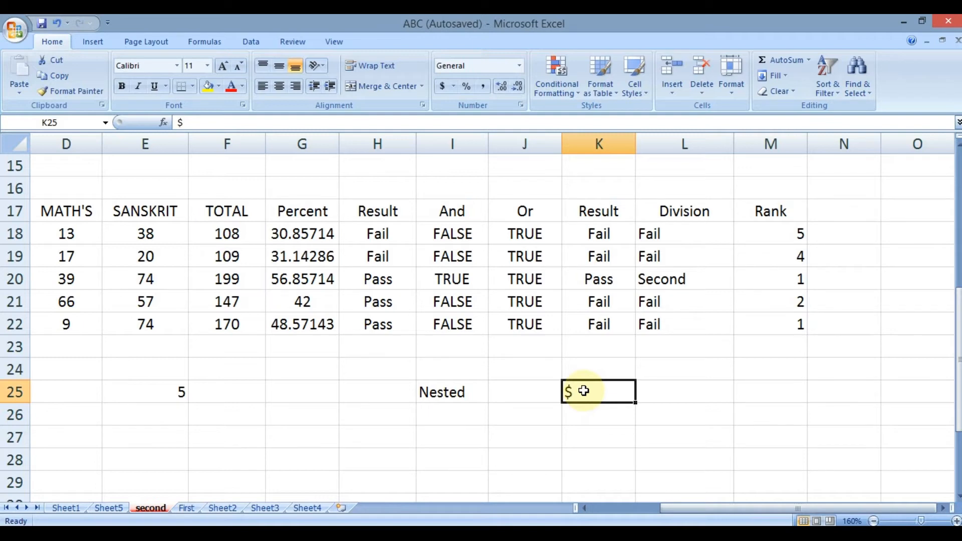
key(Delete)
Edit the RANK formula in M18 so its range starts at the absolute reference $G$18
key(Up)
key(Up)
key(Up)
key(Up)
key(Up)
key(Up)
key(Up)
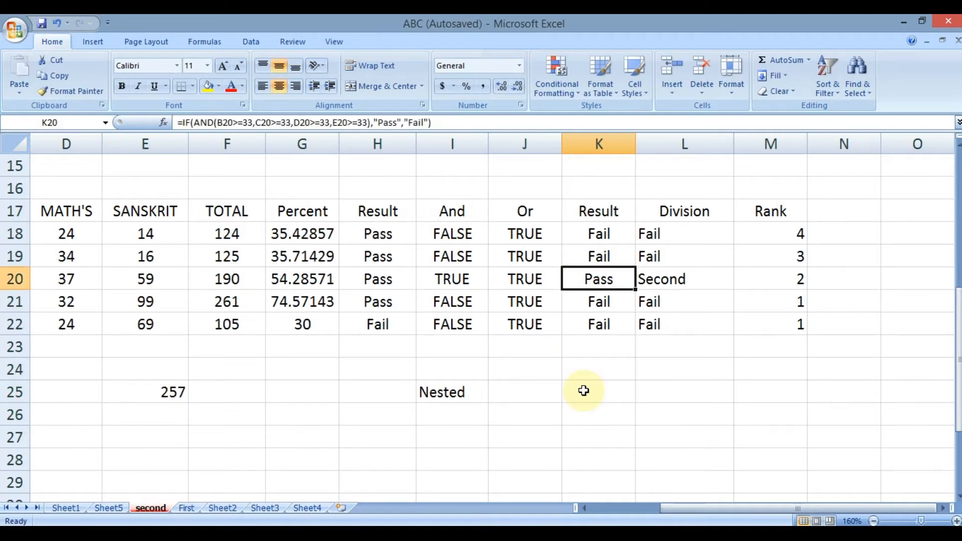
key(Right)
key(Right)
key(F2)
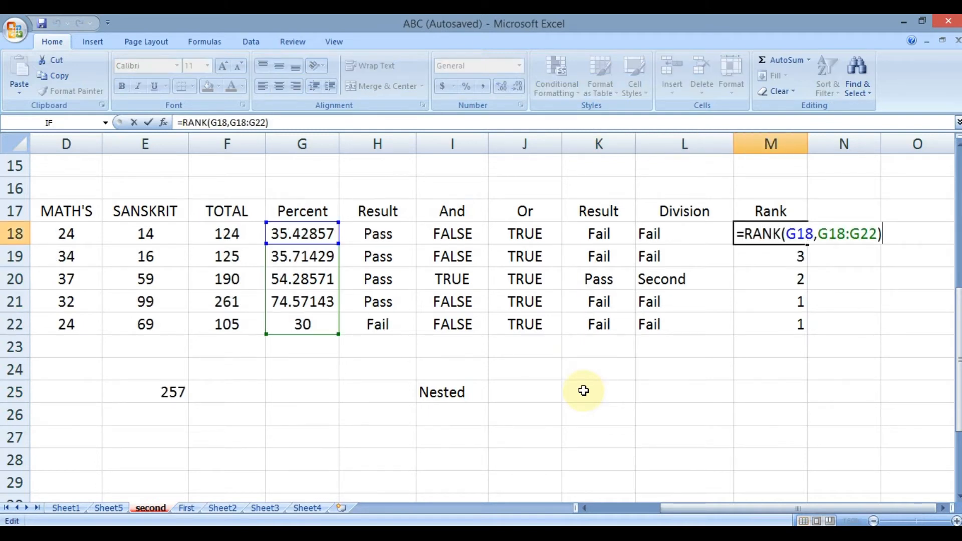
key(Left)
key(Left)
key(Left)
key(Left)
key(Left)
key(Left)
key(Left)
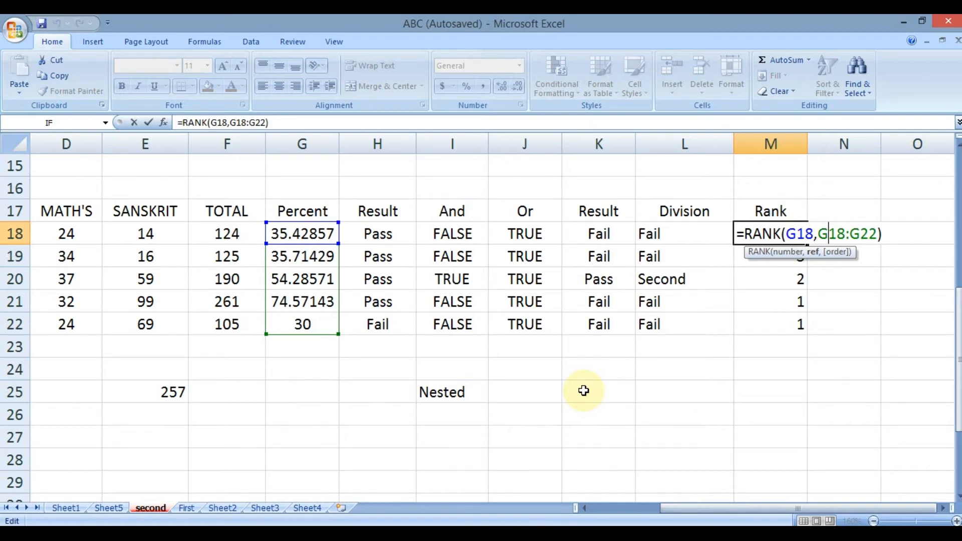
text($)
key(Left)
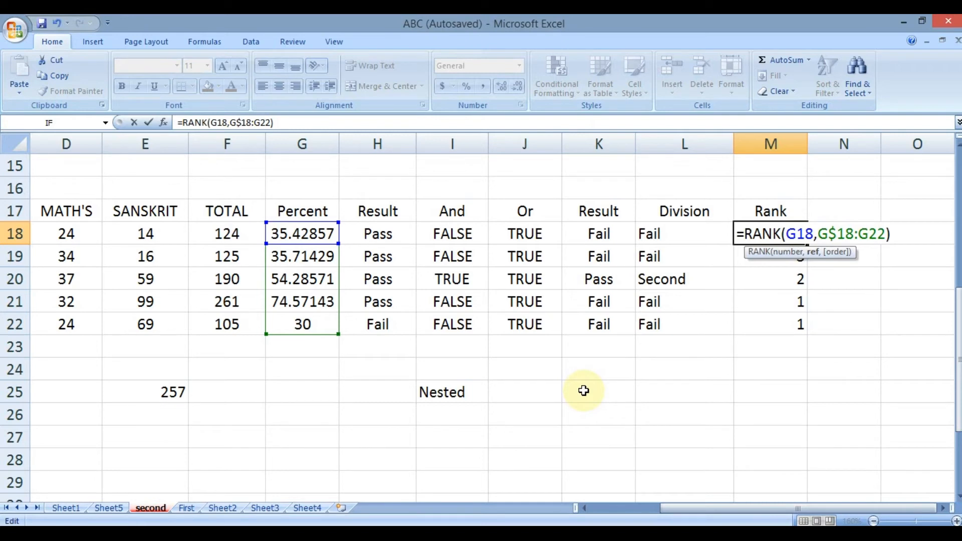
key(Left)
text($)
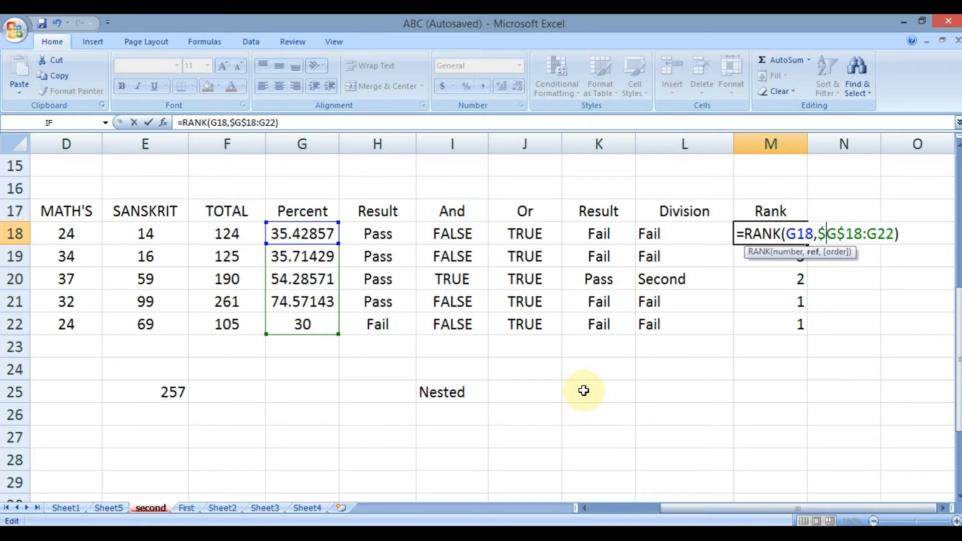
Review the $G$18 reference inside the M18 formula by highlighting it
key(Left)
key(Left)
key(Right)
key(Right)
key(Right)
key(Right)
key(Right)
key(Right)
key(Right)
key(shift+Left)
key(shift+Left)
key(shift+Left)
key(shift+Left)
key(shift+Left)
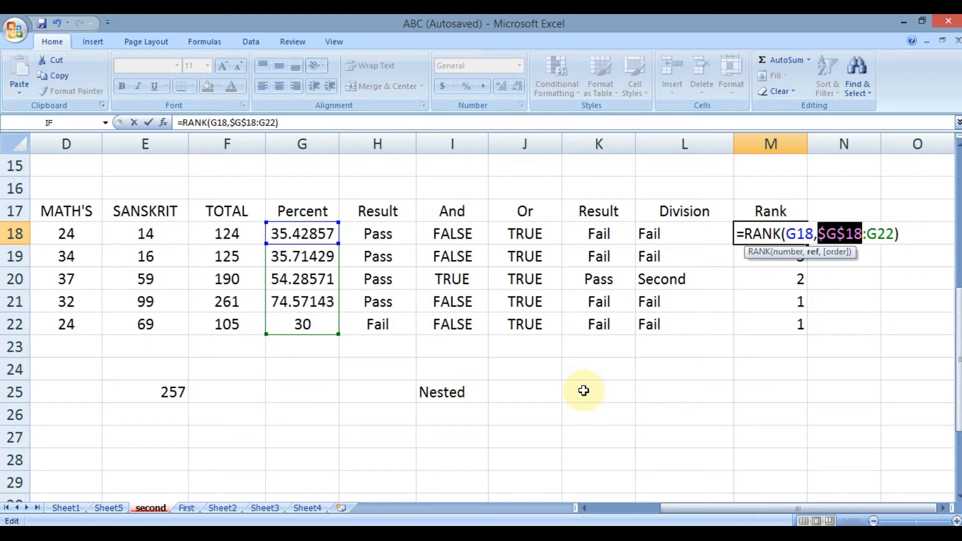
Confirm the edited RANK formula in M18 and fill it down through M22
key(Right)
key(Right)
key(Right)
key(Right)
key(Right)
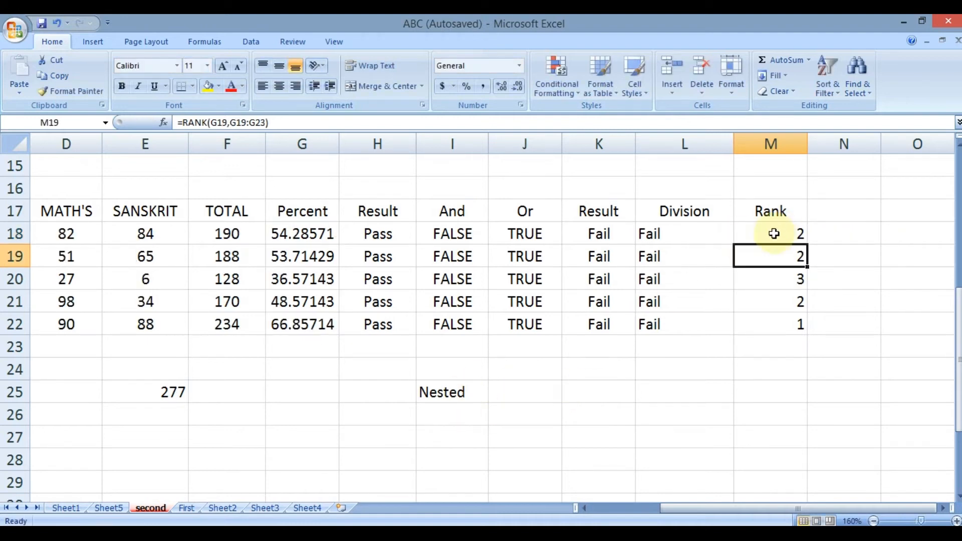
click(775, 234)
double_click(807, 246)
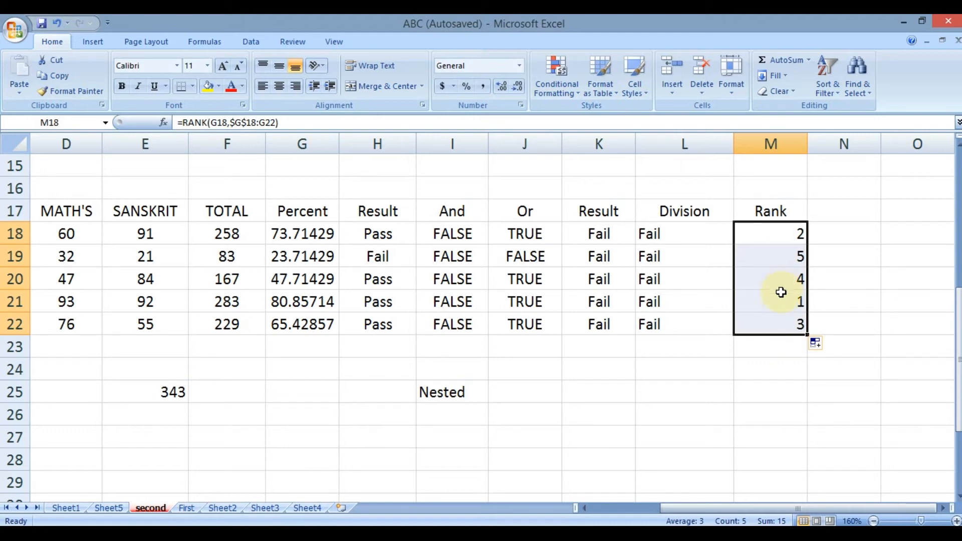
Inspect the refilled Rank cells and open the formula in M22 to examine its reference range
click(782, 302)
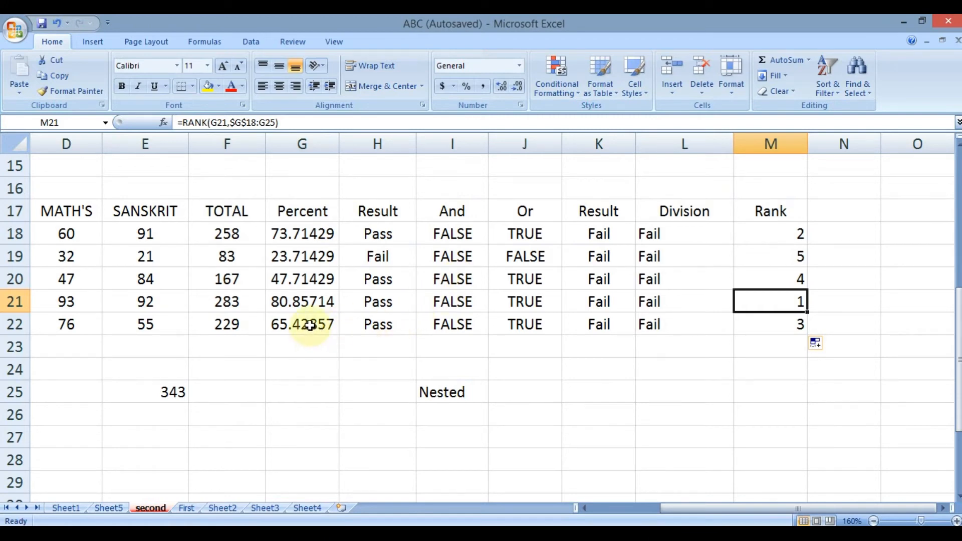
drag(756, 324, 771, 231)
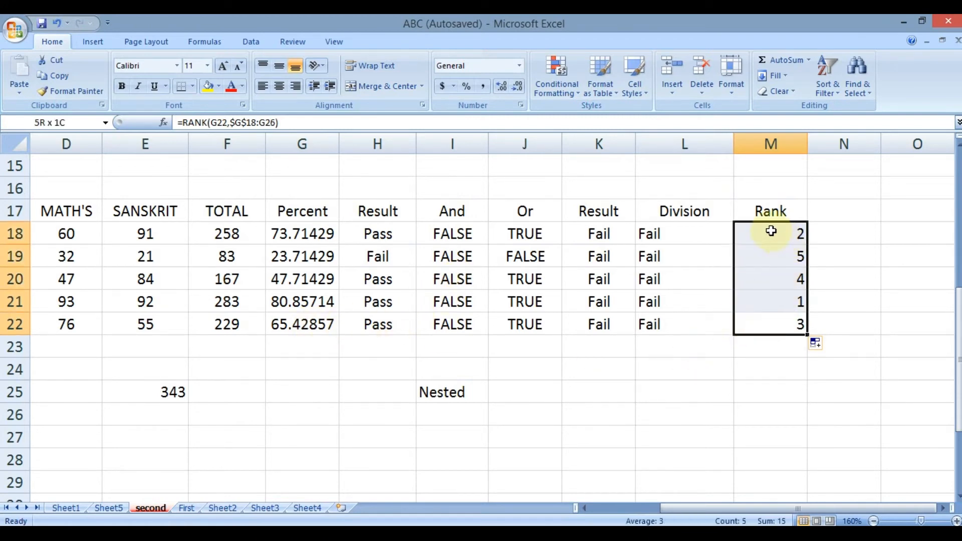
click(765, 326)
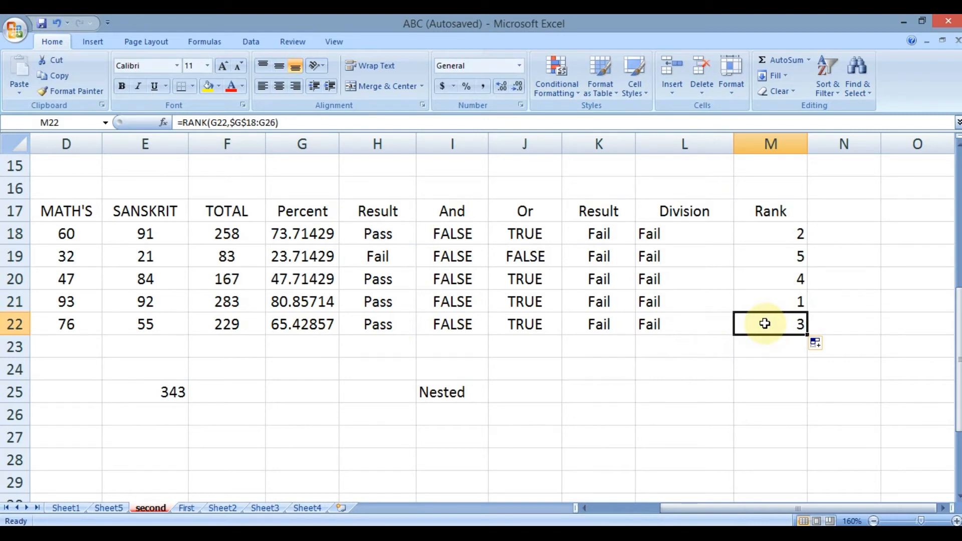
double_click(765, 324)
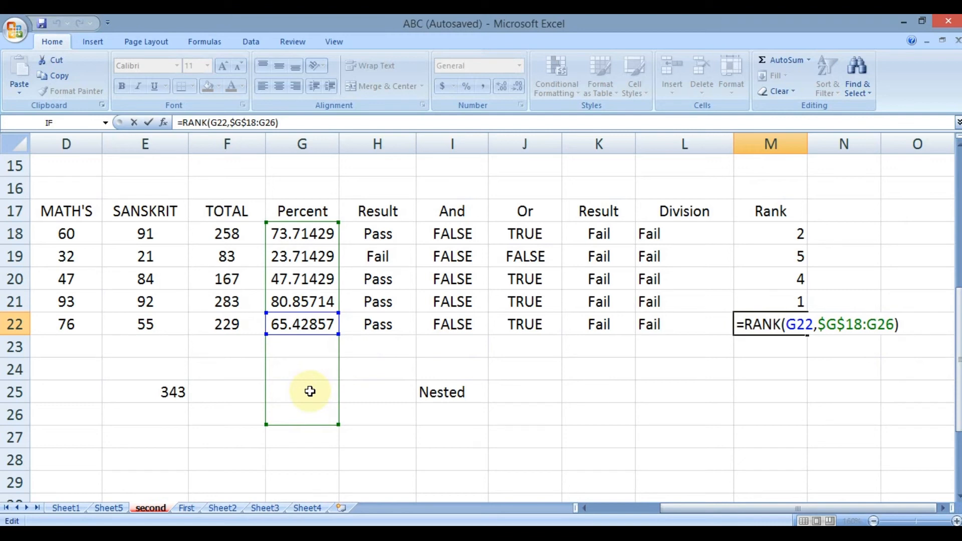
Reopen the RANK formula in M22 to examine its reference range and close it without editing
key(Return)
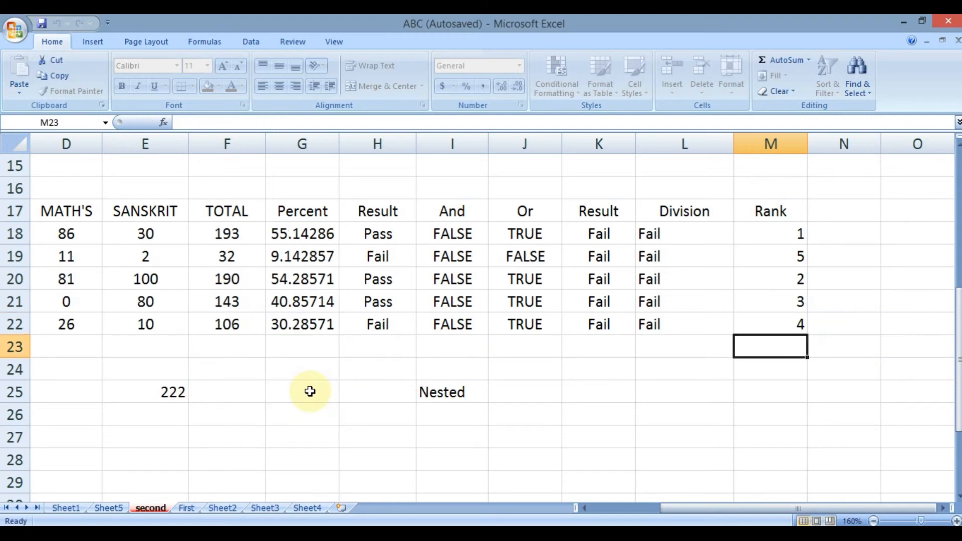
key(Up)
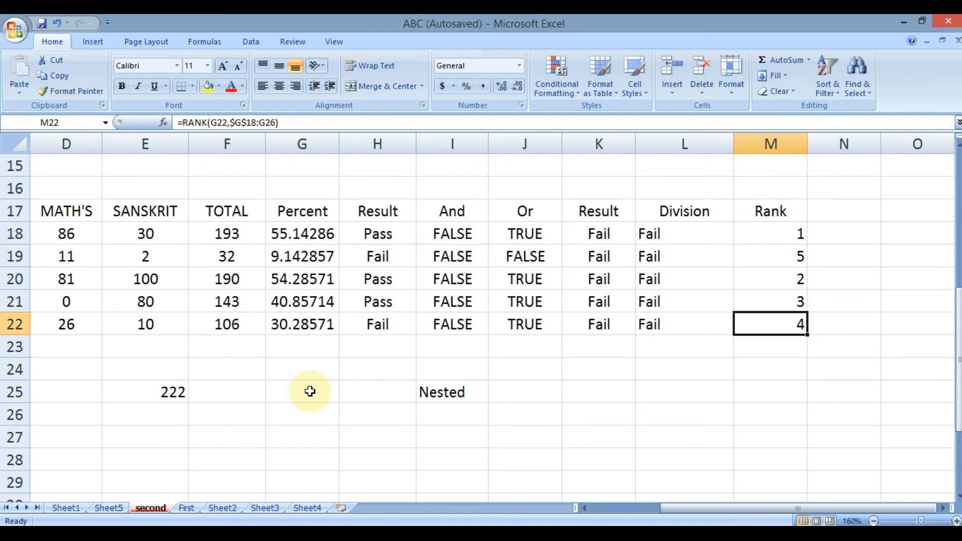
key(F2)
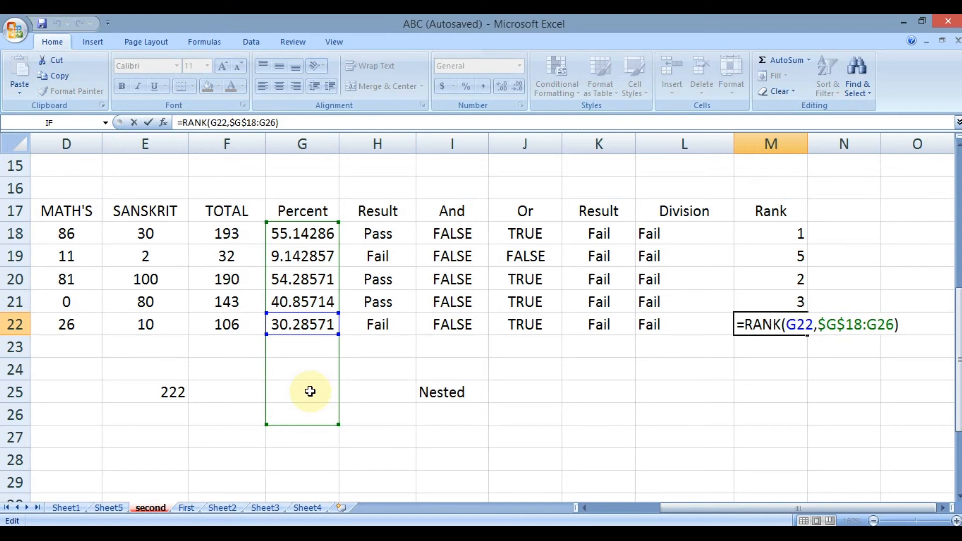
key(Return)
Go through the Percent cells G18 to G22 and the empty rows below that the RANK range covers
key(Up)
key(Up)
key(Up)
key(Up)
key(Up)
key(Left)
key(Left)
key(Left)
key(Left)
key(Left)
key(Left)
key(Down)
key(Down)
key(Down)
key(Down)
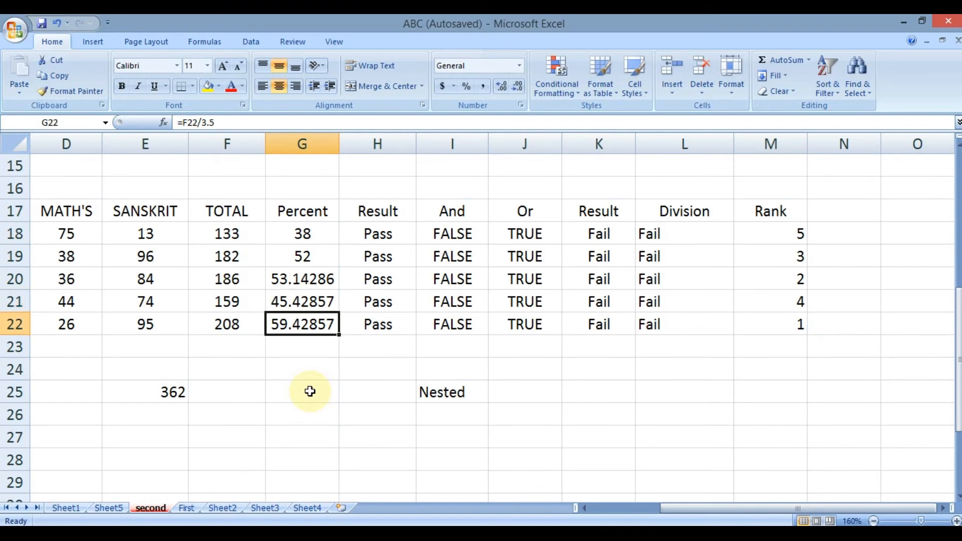
key(Down)
key(Down)
key(Down)
key(Down)
key(Up)
key(Up)
key(Up)
key(Up)
key(Up)
key(Up)
key(Up)
key(Up)
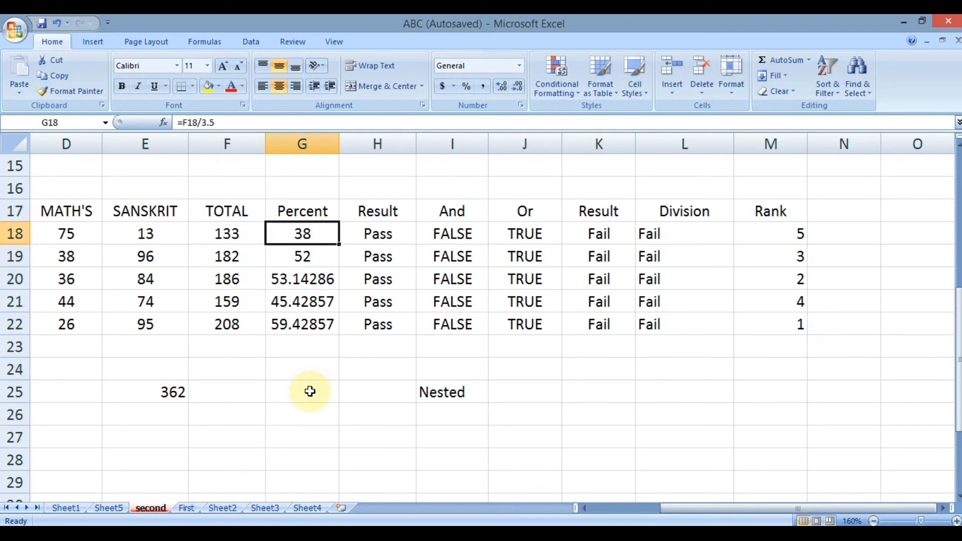
Highlight the percentages in G18:G22 as the range the ranking should compare
key(shift+Down)
key(shift+Down)
key(shift+Down)
key(shift+Down)
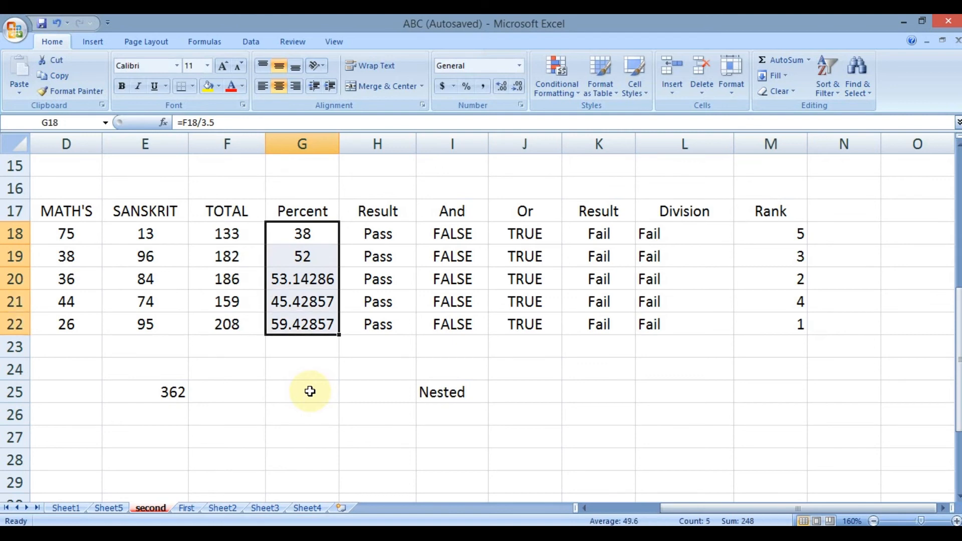
key(Up)
key(Down)
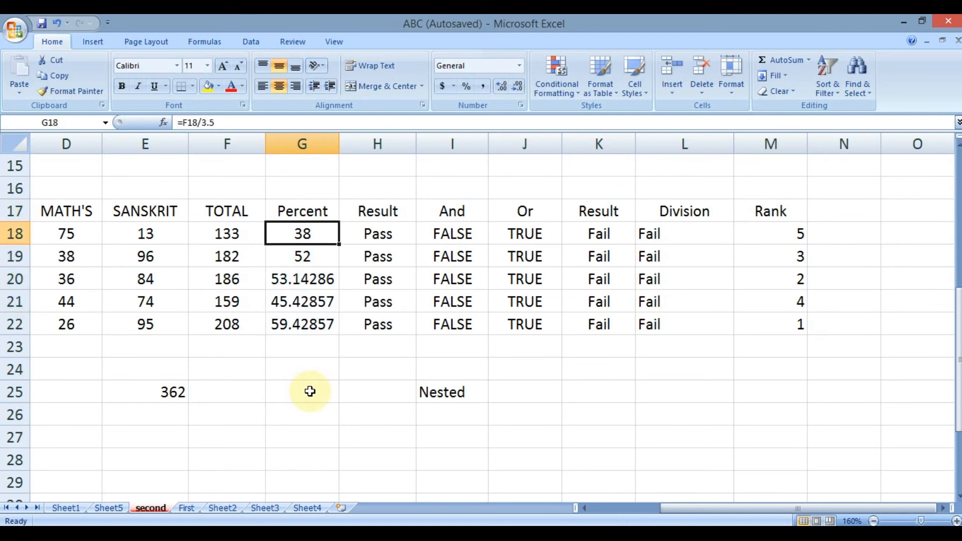
Look over individual Percent cells and highlight the full range G18:G22 once more
key(Right)
key(Left)
key(Down)
key(Down)
key(Down)
key(Up)
key(Up)
key(Up)
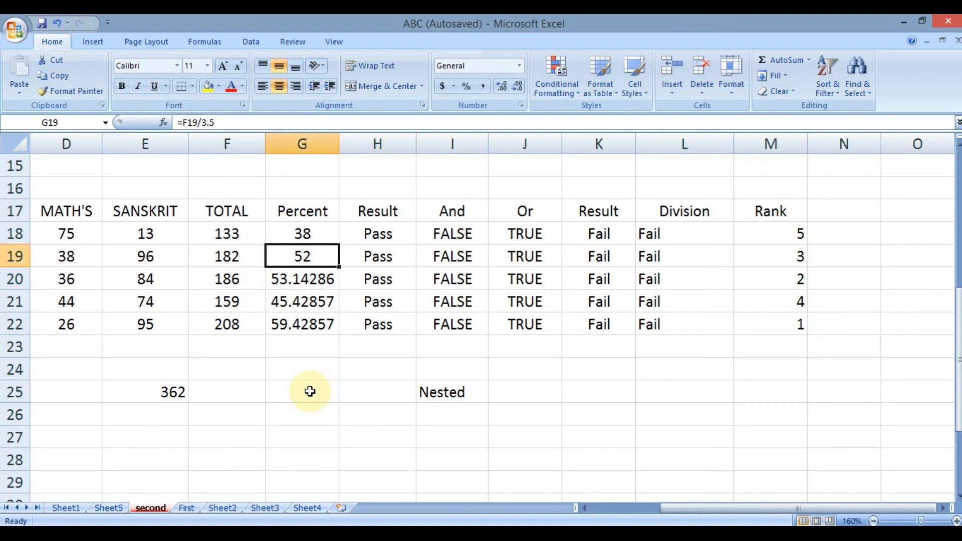
key(shift+Down)
key(shift+Down)
key(shift+Down)
key(shift+Down)
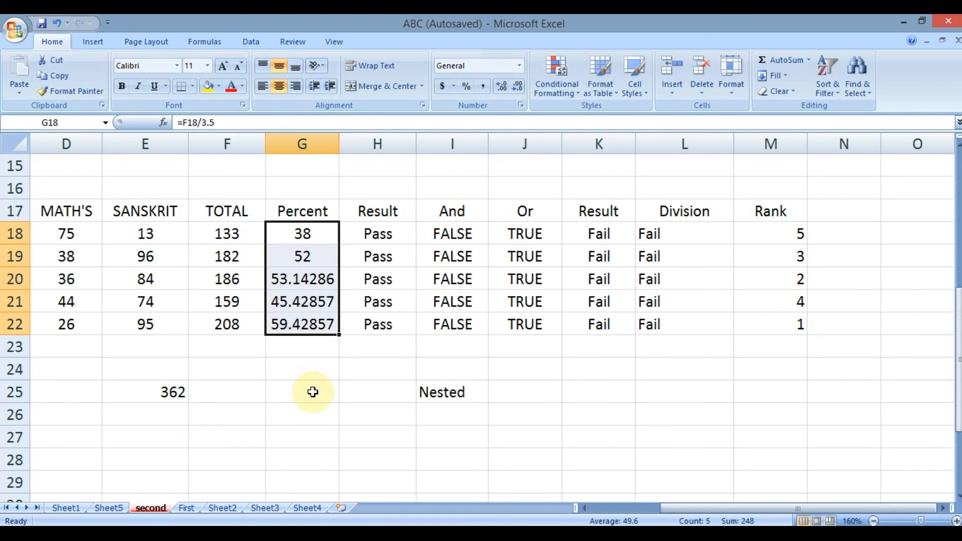
Inspect the RANK formulas in M21 and M22, and leave the Rank column for an empty cell
click(799, 298)
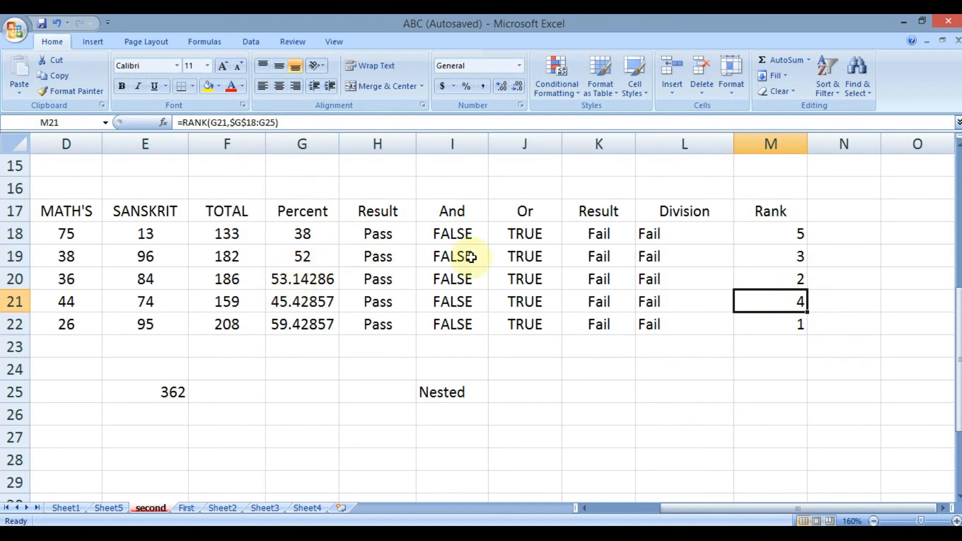
click(767, 320)
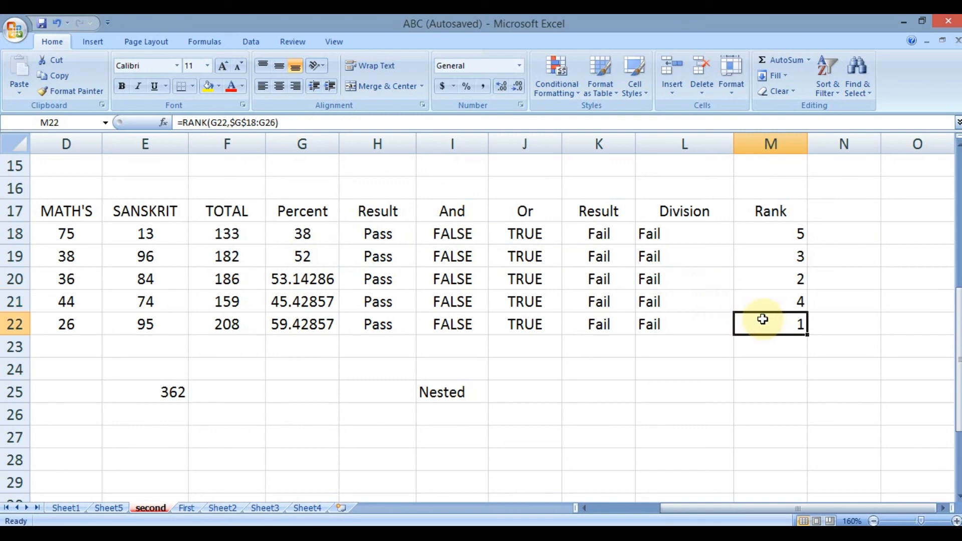
click(716, 376)
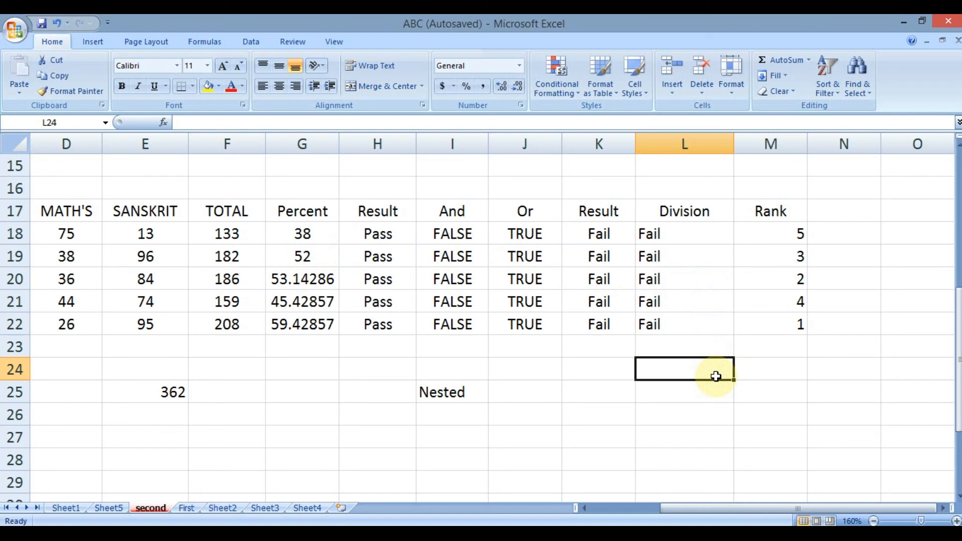
click(703, 532)
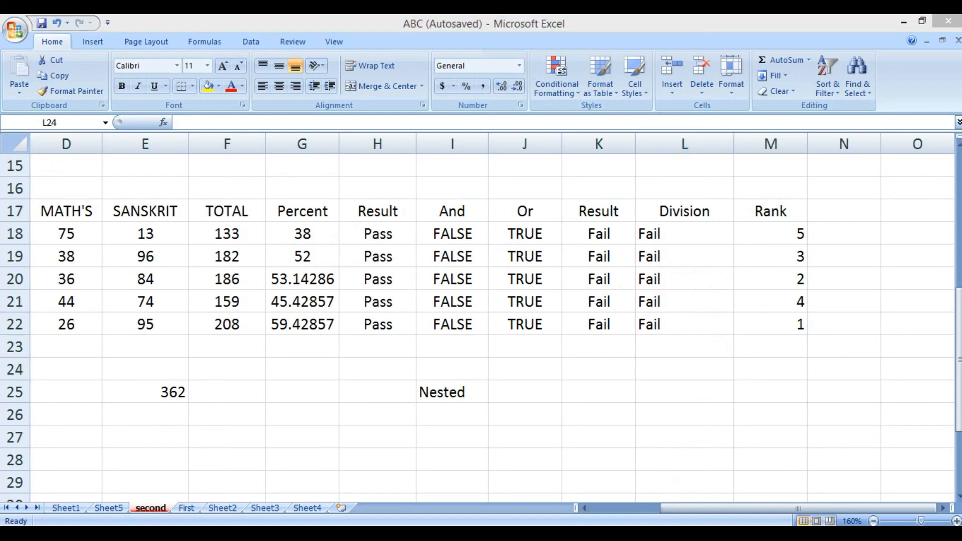